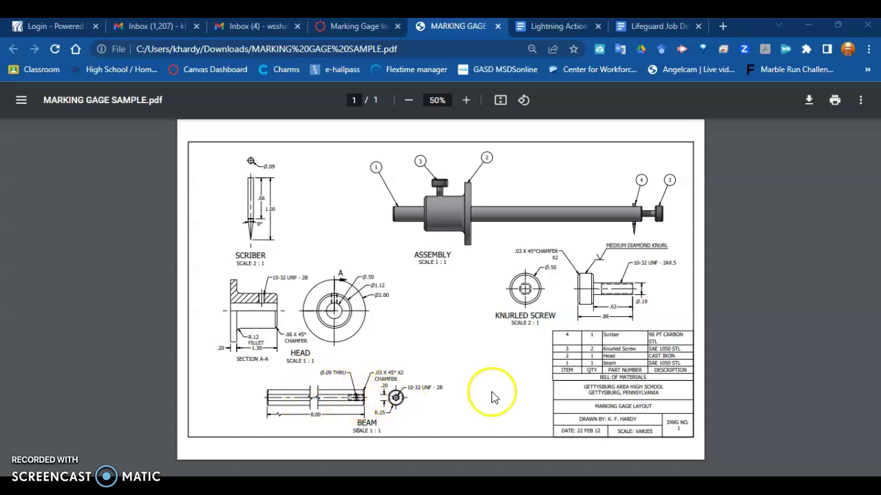
- Switch to the MG LAYOUT drawing and start the Annotate tab's Center Mark tool
{"action": "mouse_move", "coordinate": [559, 490]}
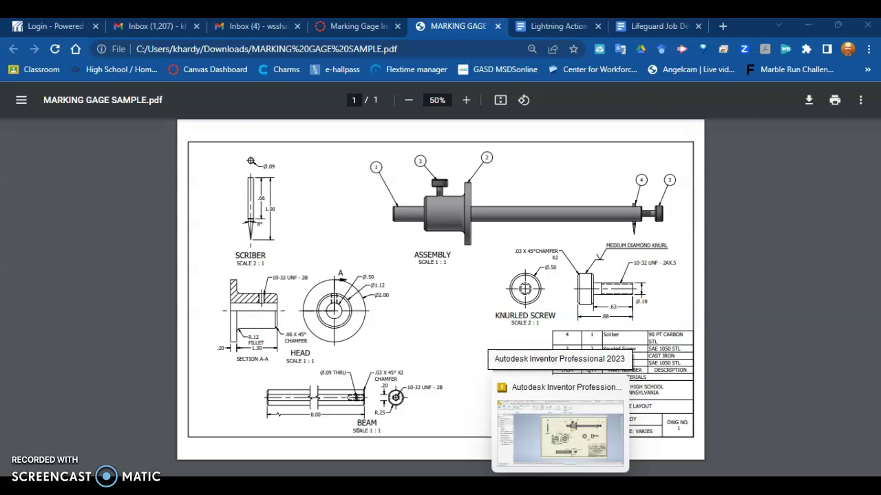
{"action": "left_click", "coordinate": [558, 433]}
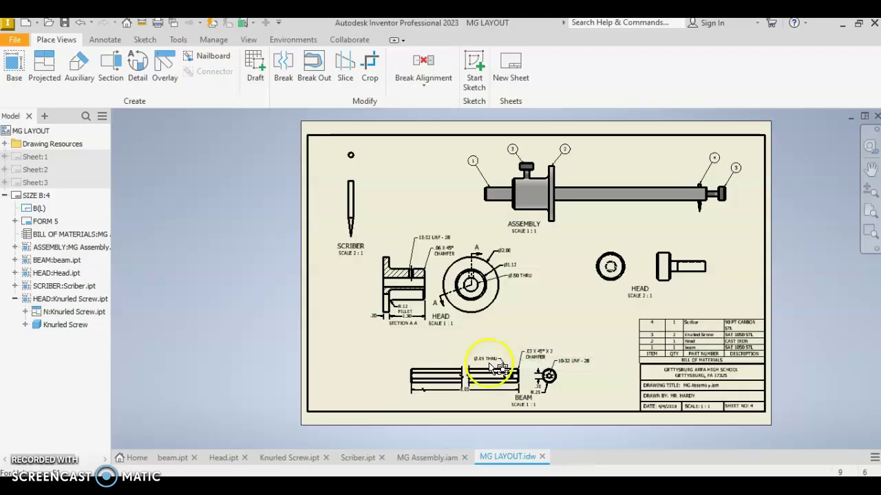
{"action": "left_click", "coordinate": [110, 41]}
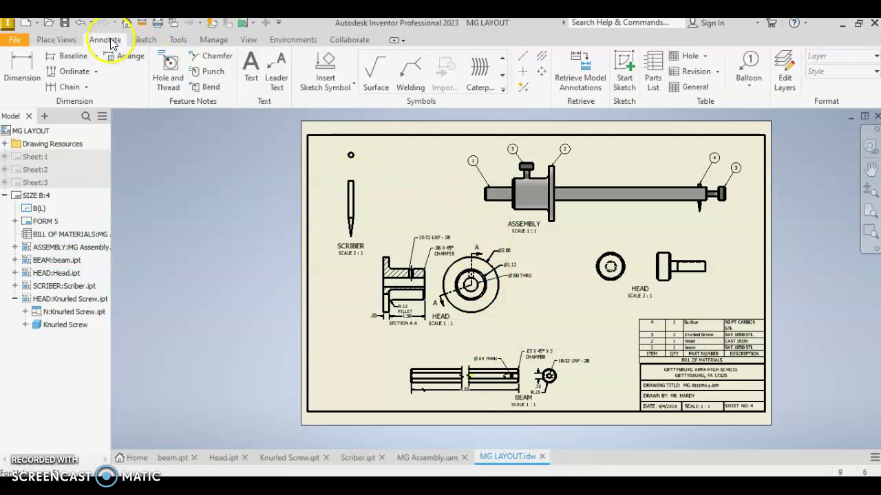
{"action": "left_click", "coordinate": [534, 61]}
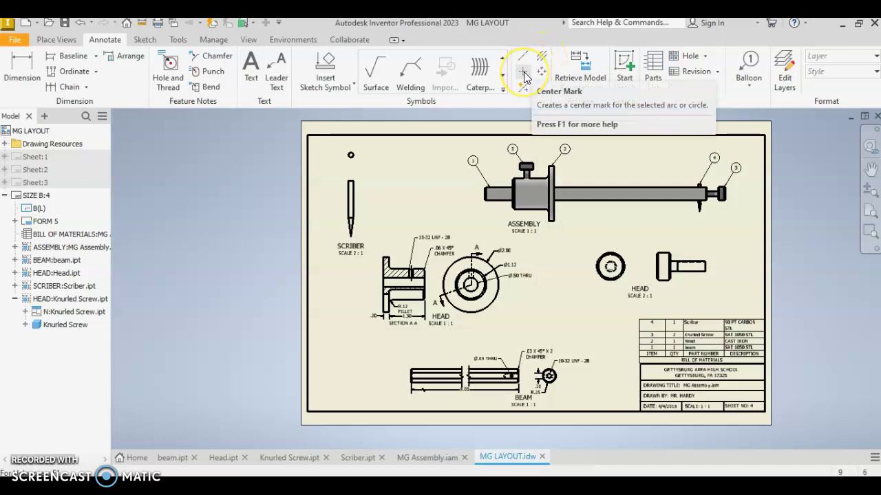
{"action": "left_click", "coordinate": [522, 71]}
- Add center marks to the Ø2.00 circle and the HEAD scale 2:1 round view
{"action": "scroll", "coordinate": [370, 170], "scroll_direction": "up", "scroll_amount": 3}
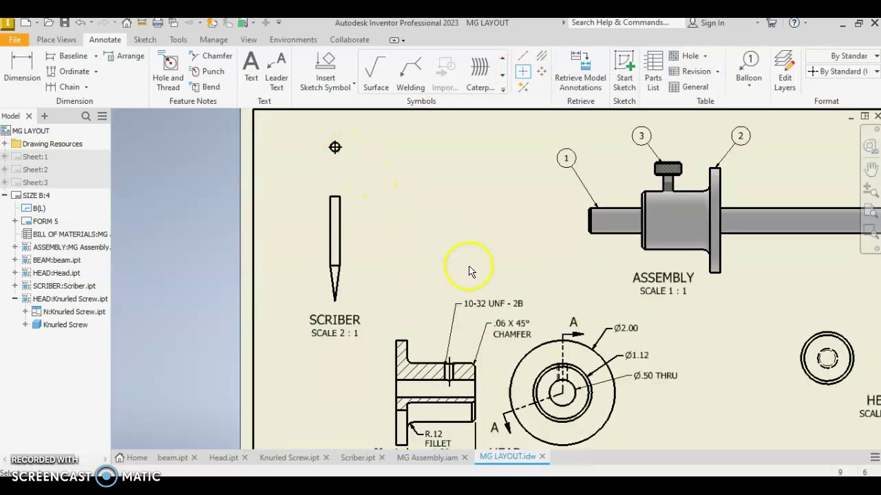
{"action": "left_click", "coordinate": [545, 340]}
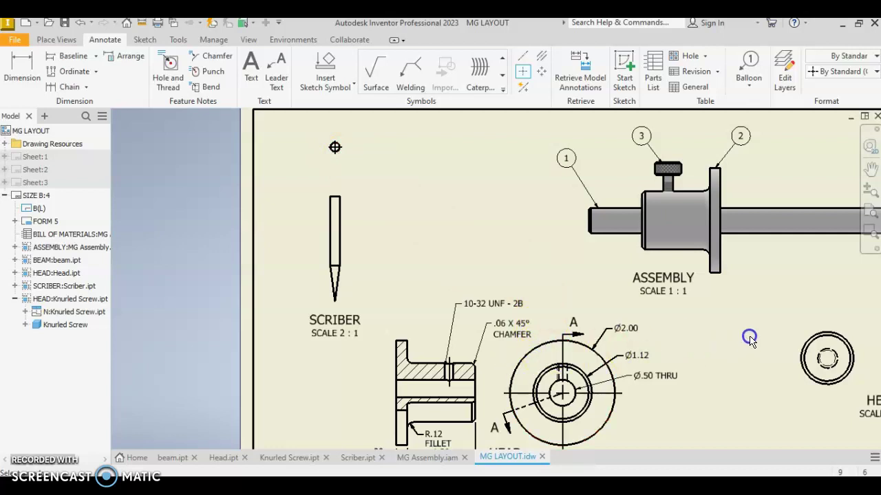
{"action": "scroll", "coordinate": [770, 337], "scroll_direction": "up", "scroll_amount": 5}
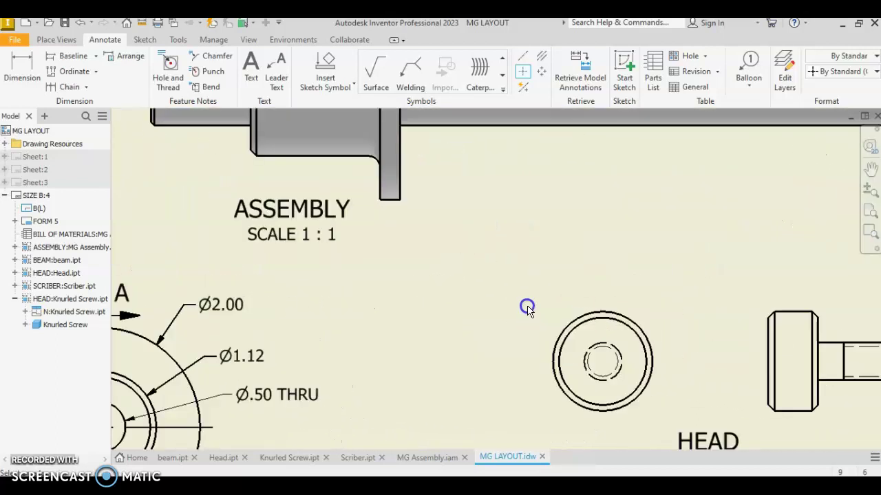
{"action": "left_click", "coordinate": [577, 314]}
- Pan and zoom down the sheet to bring the beam's end view into view
{"action": "middle_click_drag", "start_coordinate": [497, 334], "coordinate": [555, 236]}
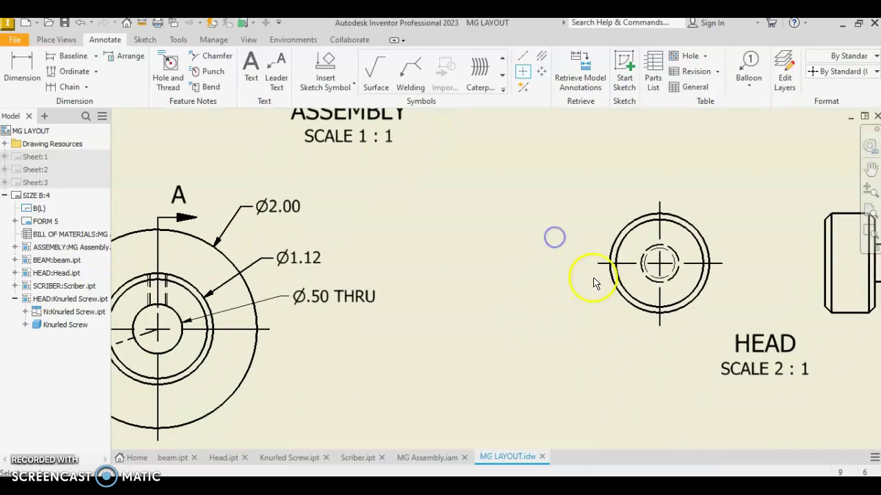
{"action": "mouse_move", "coordinate": [490, 327]}
{"action": "middle_mouse_down"}
{"action": "mouse_move", "coordinate": [555, 234]}
{"action": "mouse_move", "coordinate": [584, 210]}
{"action": "middle_mouse_up"}
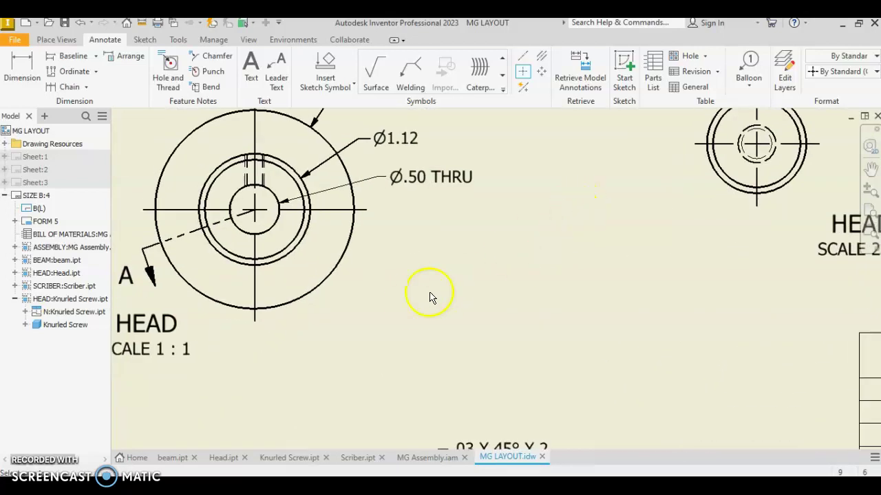
{"action": "scroll", "coordinate": [402, 313], "scroll_direction": "down", "scroll_amount": 2}
{"action": "scroll", "coordinate": [396, 313], "scroll_direction": "up", "scroll_amount": 1}
{"action": "scroll", "coordinate": [394, 316], "scroll_direction": "down", "scroll_amount": 3}
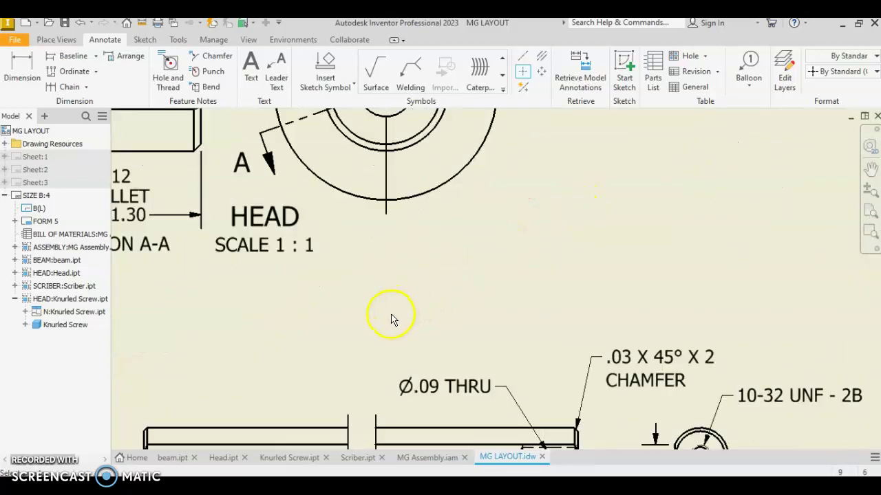
{"action": "middle_click_drag", "start_coordinate": [397, 320], "coordinate": [348, 248]}
{"action": "scroll", "coordinate": [480, 294], "scroll_direction": "up", "scroll_amount": 4}
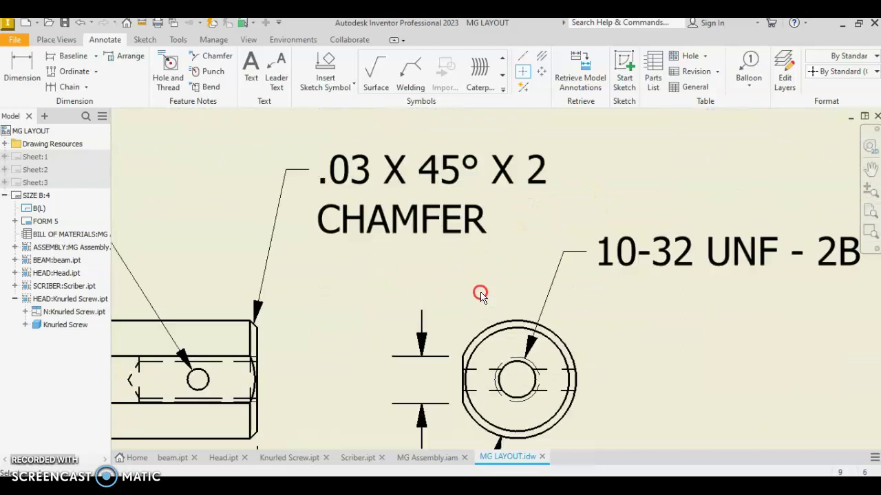
- Center-mark the beam end view's outer circle and inner Ø.09 THRU hole, then zoom out
{"action": "left_click", "coordinate": [501, 319]}
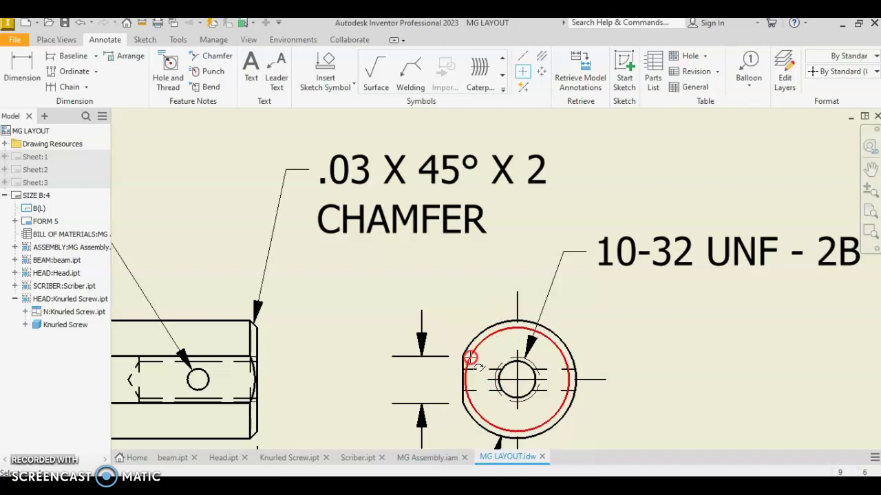
{"action": "left_click", "coordinate": [470, 356]}
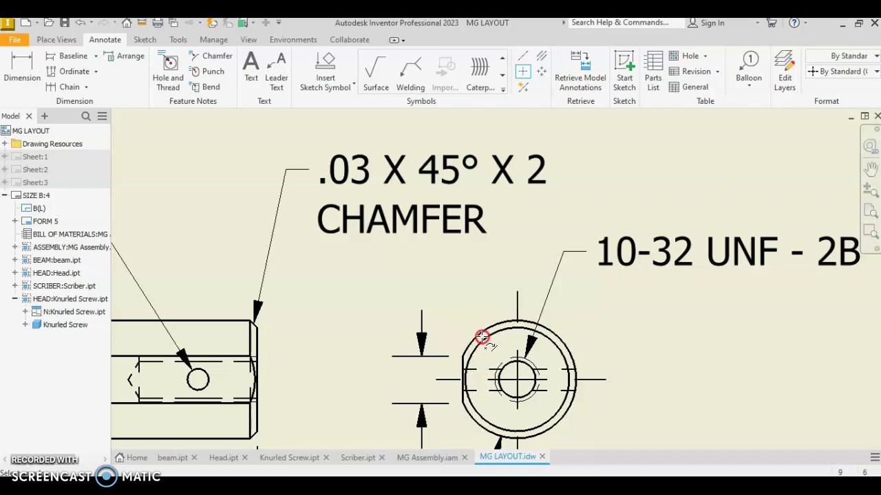
{"action": "scroll", "coordinate": [461, 328], "scroll_direction": "down", "scroll_amount": 5}
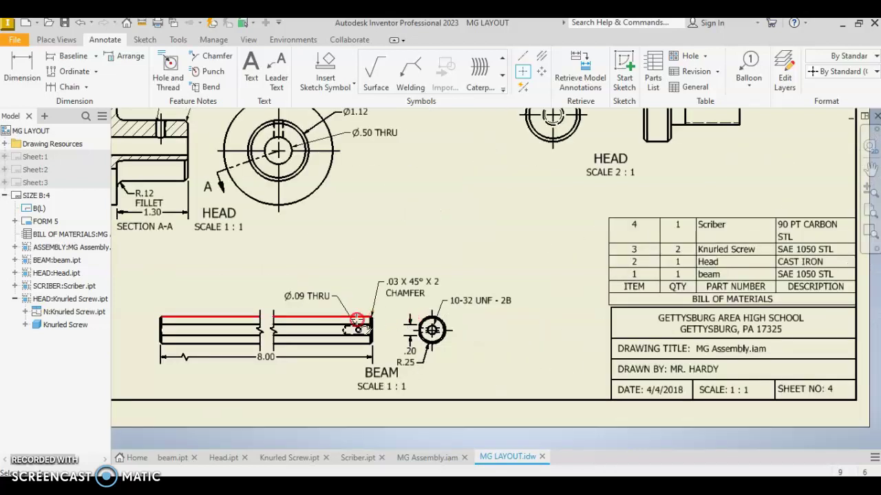
{"action": "scroll", "coordinate": [359, 325], "scroll_direction": "up", "scroll_amount": 5}
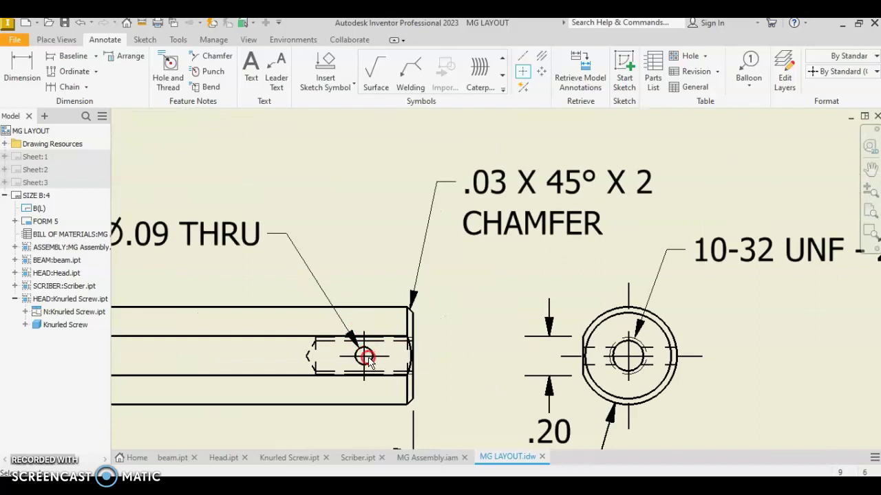
{"action": "scroll", "coordinate": [373, 313], "scroll_direction": "down", "scroll_amount": 5}
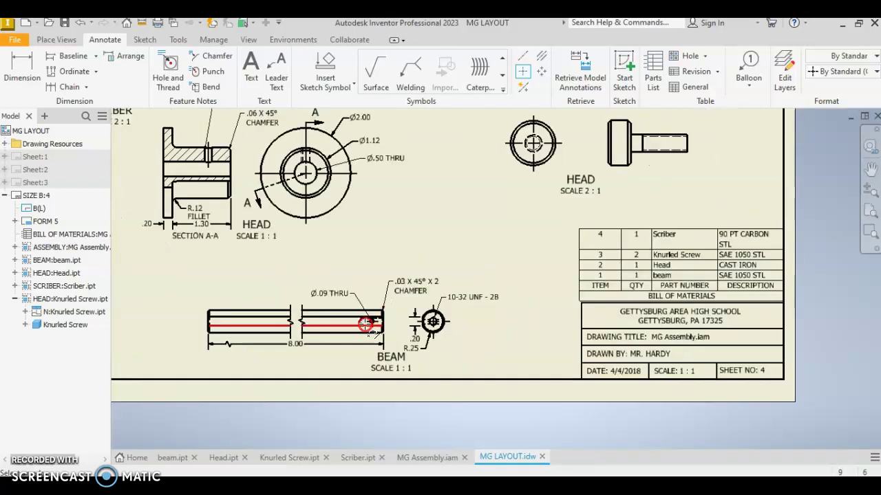
{"action": "scroll", "coordinate": [373, 324], "scroll_direction": "down", "scroll_amount": 3}
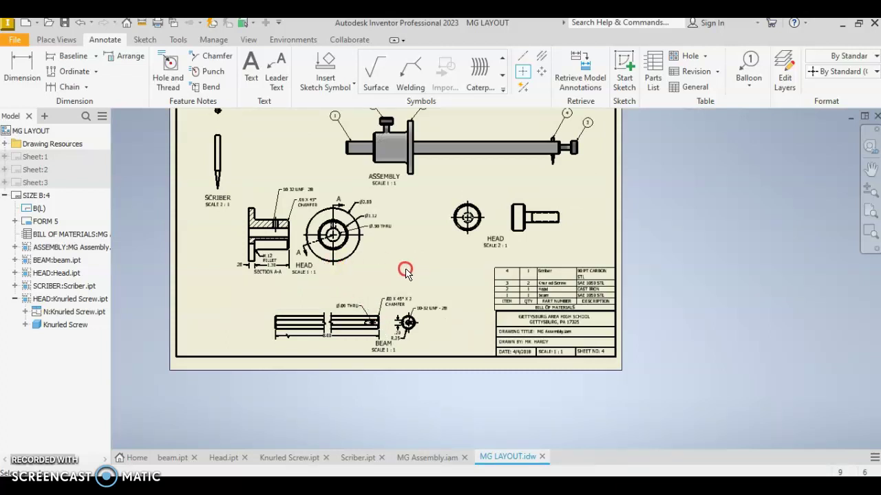
- Draw a centerline from the scriber's top end down to its tip
{"action": "mouse_move", "coordinate": [405, 272]}
{"action": "middle_mouse_down"}
{"action": "mouse_move", "coordinate": [399, 244]}
{"action": "mouse_move", "coordinate": [399, 254]}
{"action": "middle_mouse_up"}
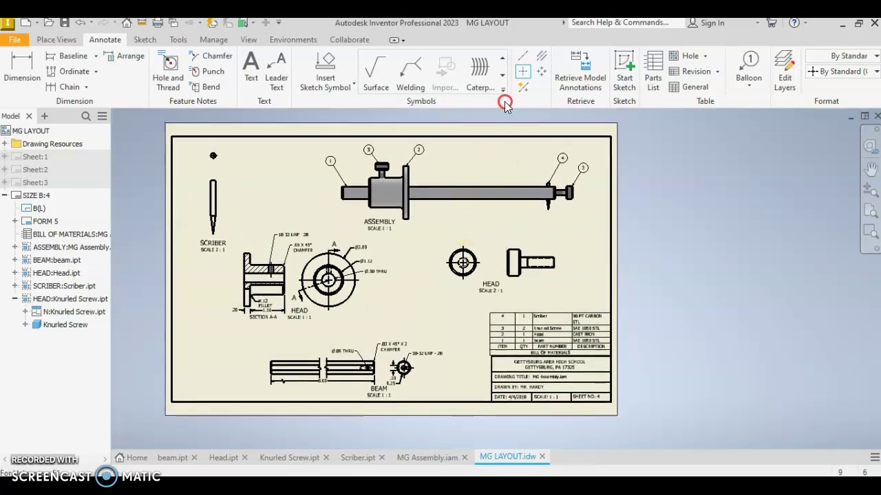
{"action": "left_click", "coordinate": [523, 58]}
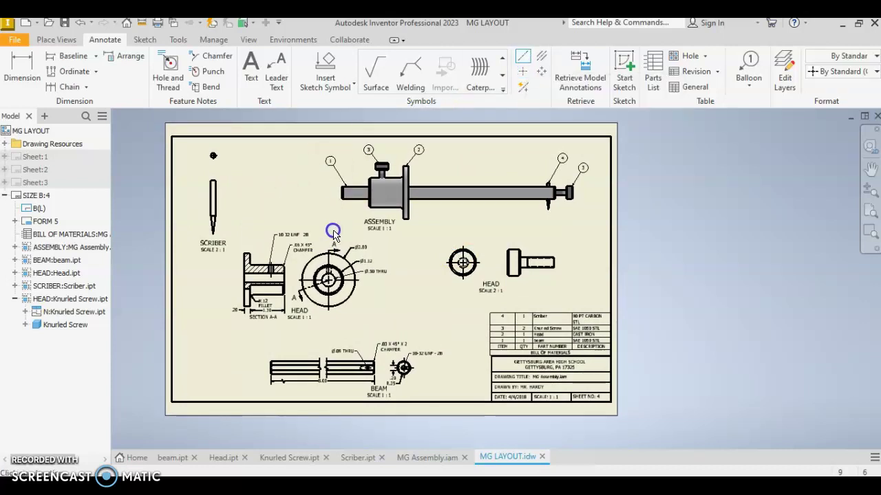
{"action": "scroll", "coordinate": [229, 199], "scroll_direction": "up", "scroll_amount": 3}
{"action": "scroll", "coordinate": [229, 200], "scroll_direction": "up", "scroll_amount": 3}
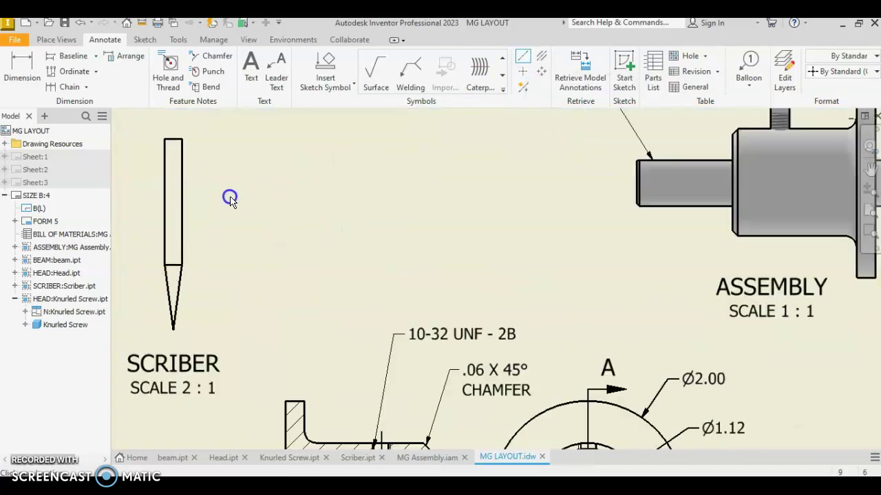
{"action": "left_click", "coordinate": [174, 138]}
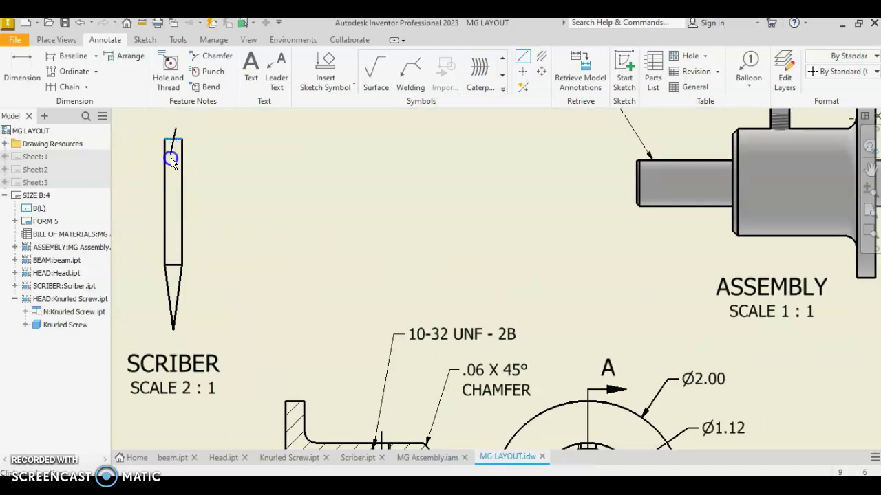
{"action": "left_click", "coordinate": [173, 329]}
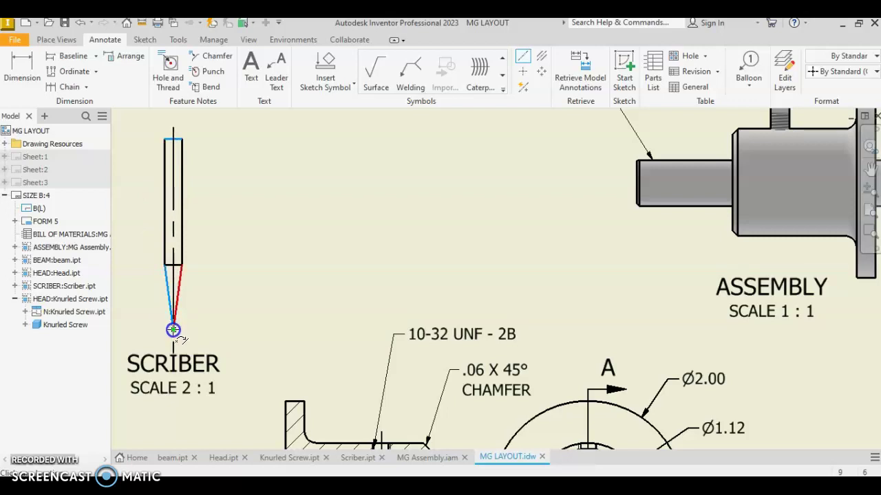
{"action": "right_click", "coordinate": [173, 330]}
{"action": "left_click", "coordinate": [217, 330]}
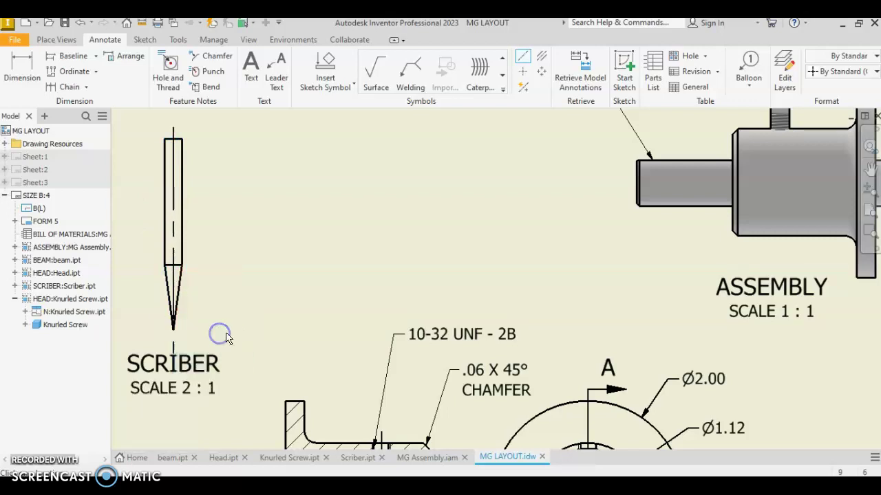
{"action": "scroll", "coordinate": [242, 323], "scroll_direction": "up", "scroll_amount": 3}
{"action": "scroll", "coordinate": [242, 323], "scroll_direction": "down", "scroll_amount": 5}
{"action": "scroll", "coordinate": [234, 296], "scroll_direction": "up", "scroll_amount": 4}
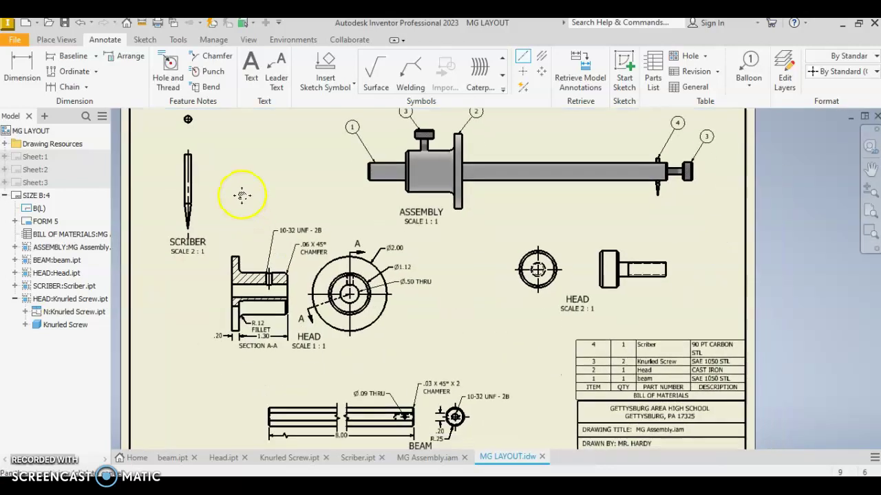
- Create a centerline from Section A-A's left edge to its right end through the bore
{"action": "left_click", "coordinate": [235, 309]}
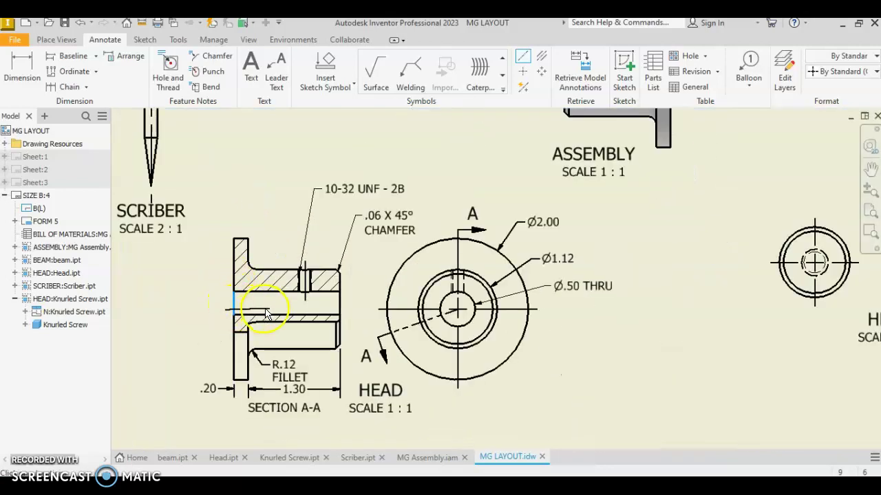
{"action": "left_click", "coordinate": [341, 309]}
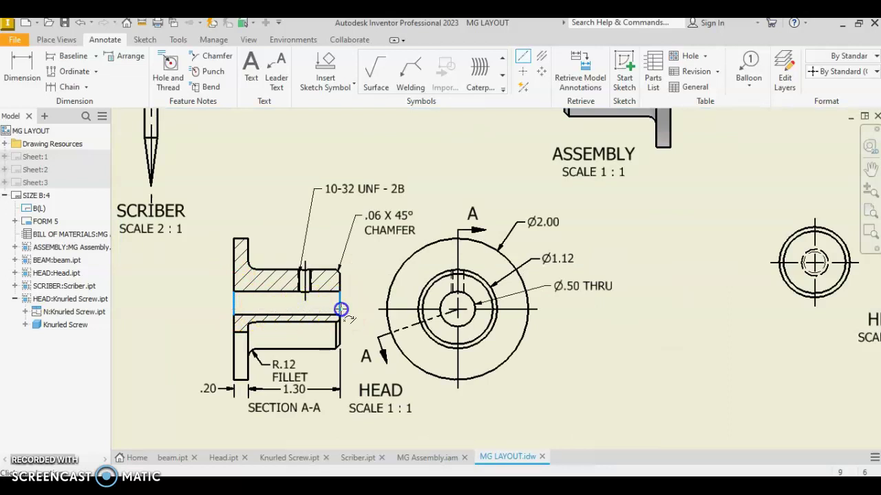
{"action": "right_click", "coordinate": [340, 309]}
{"action": "left_click", "coordinate": [375, 310]}
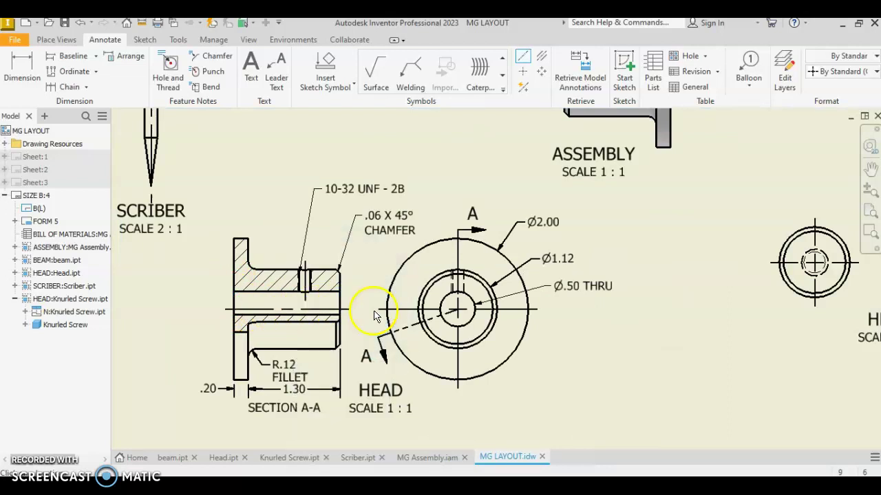
- Draw a centerline along the HEAD 2:1 knurled screw side view, head's left edge to tip
{"action": "middle_click_drag", "start_coordinate": [569, 334], "coordinate": [249, 317]}
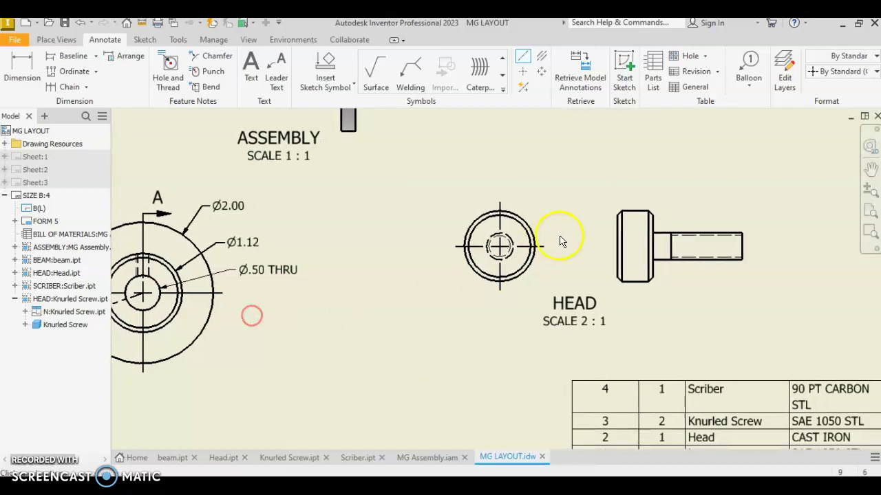
{"action": "middle_click_drag", "start_coordinate": [532, 242], "coordinate": [458, 274]}
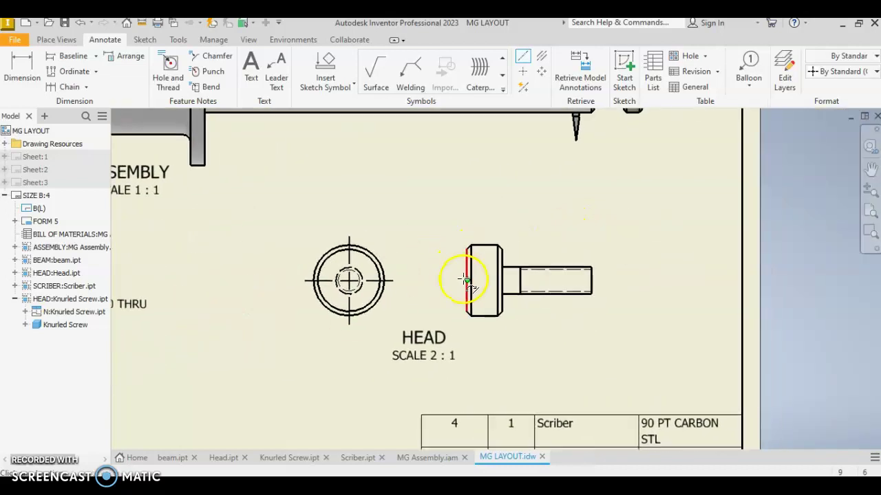
{"action": "left_click", "coordinate": [466, 281]}
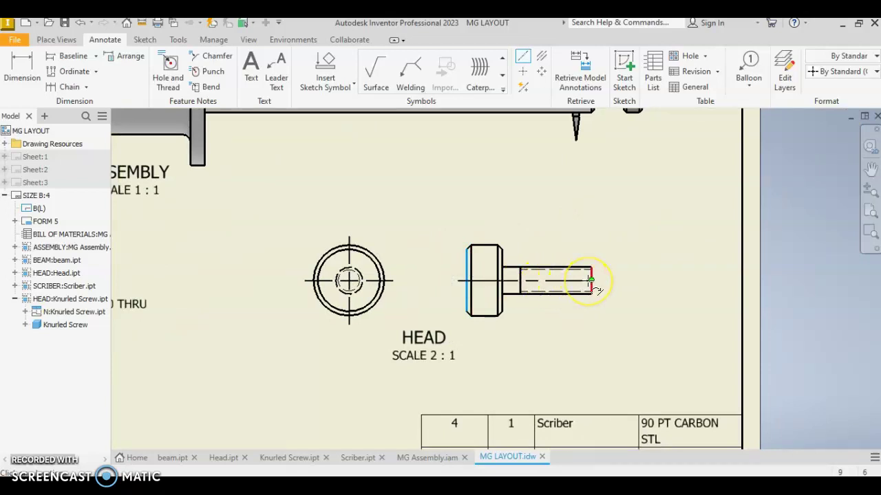
{"action": "left_click", "coordinate": [590, 281]}
{"action": "right_click", "coordinate": [588, 281]}
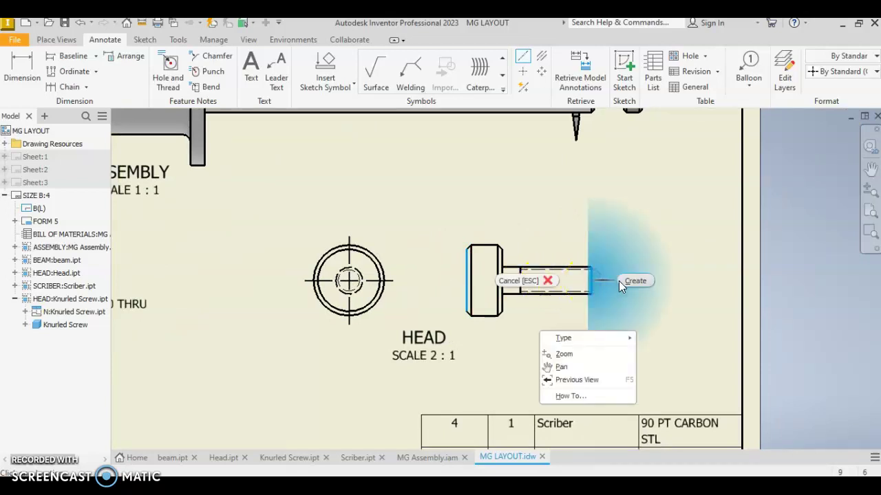
{"action": "left_click", "coordinate": [619, 281]}
{"action": "scroll", "coordinate": [520, 323], "scroll_direction": "up", "scroll_amount": 2}
- Draw a centerline along the BEAM side view from its left end to its chamfered right end
{"action": "scroll", "coordinate": [521, 324], "scroll_direction": "down", "scroll_amount": 3}
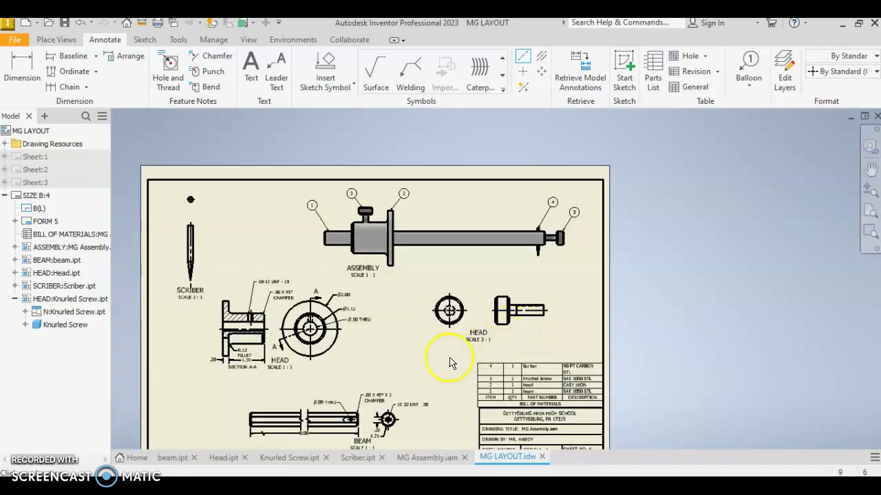
{"action": "scroll", "coordinate": [370, 292], "scroll_direction": "up", "scroll_amount": 3}
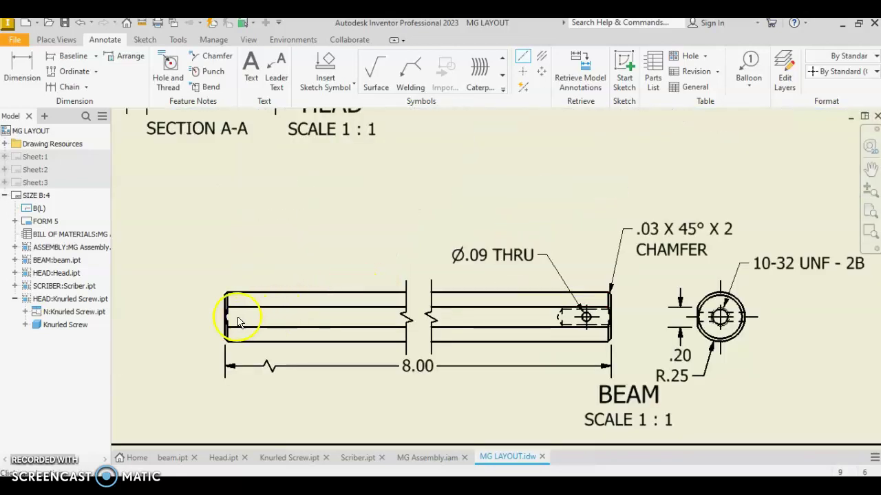
{"action": "scroll", "coordinate": [217, 318], "scroll_direction": "up", "scroll_amount": 3}
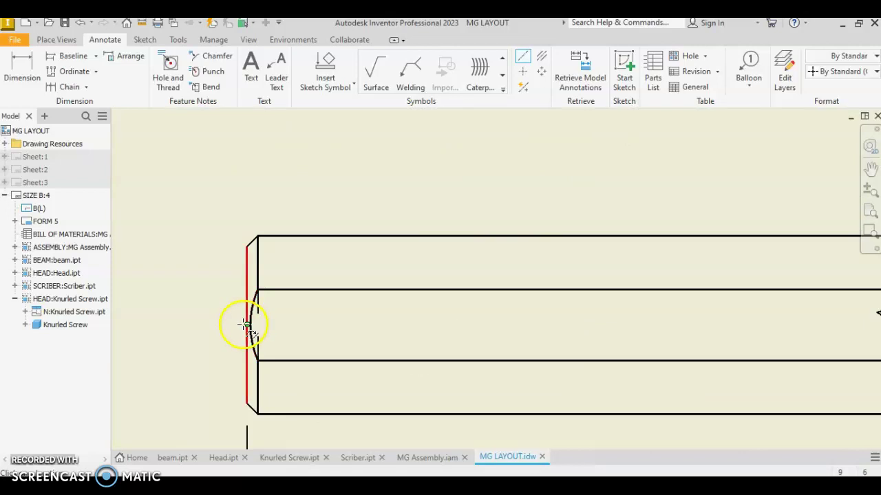
{"action": "left_click", "coordinate": [245, 325]}
{"action": "scroll", "coordinate": [328, 322], "scroll_direction": "down", "scroll_amount": 2}
{"action": "scroll", "coordinate": [412, 307], "scroll_direction": "up", "scroll_amount": 2}
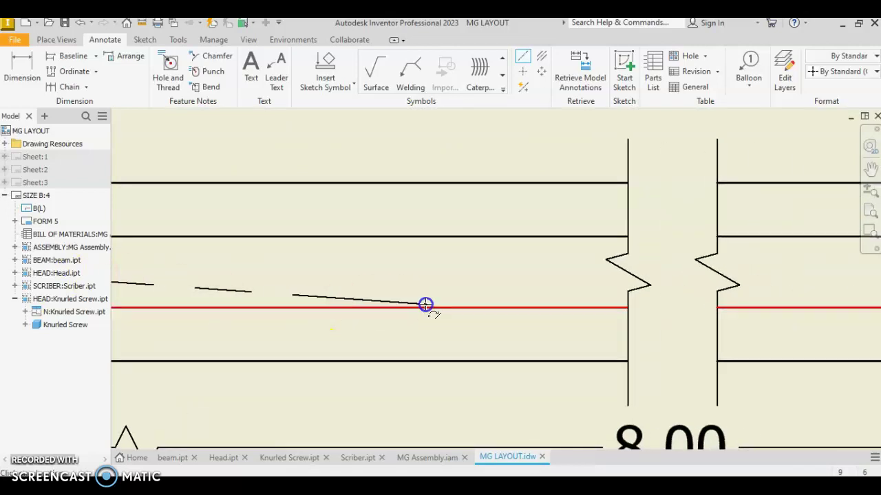
{"action": "scroll", "coordinate": [234, 301], "scroll_direction": "down", "scroll_amount": 4}
{"action": "middle_click_drag", "start_coordinate": [446, 291], "coordinate": [265, 303]}
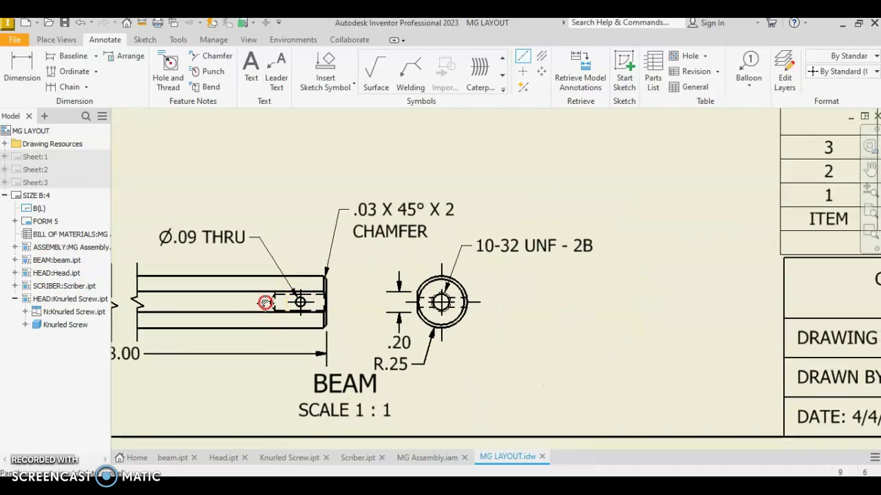
{"action": "scroll", "coordinate": [326, 302], "scroll_direction": "up", "scroll_amount": 3}
{"action": "scroll", "coordinate": [324, 302], "scroll_direction": "up", "scroll_amount": 3}
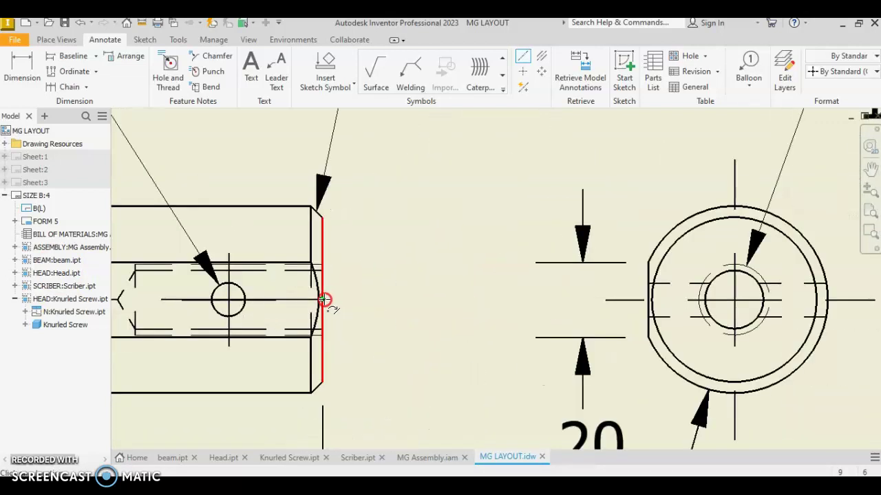
{"action": "left_click", "coordinate": [324, 300]}
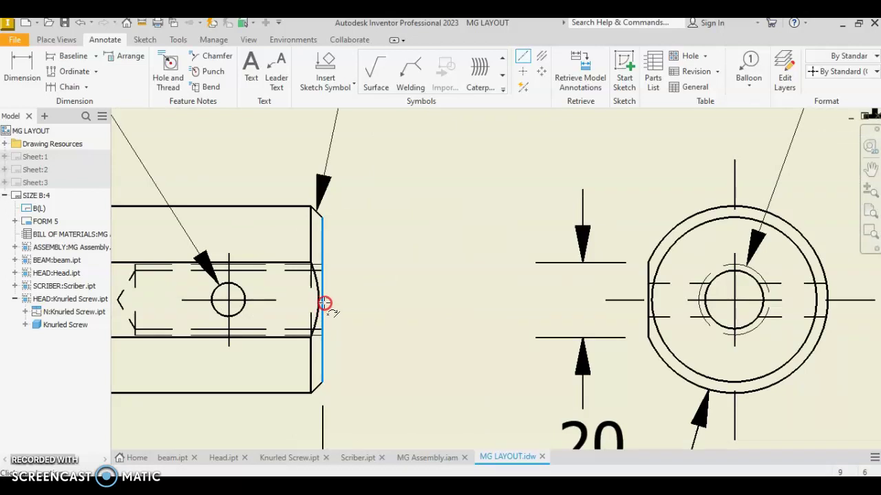
{"action": "right_click", "coordinate": [325, 300]}
{"action": "left_click", "coordinate": [356, 299]}
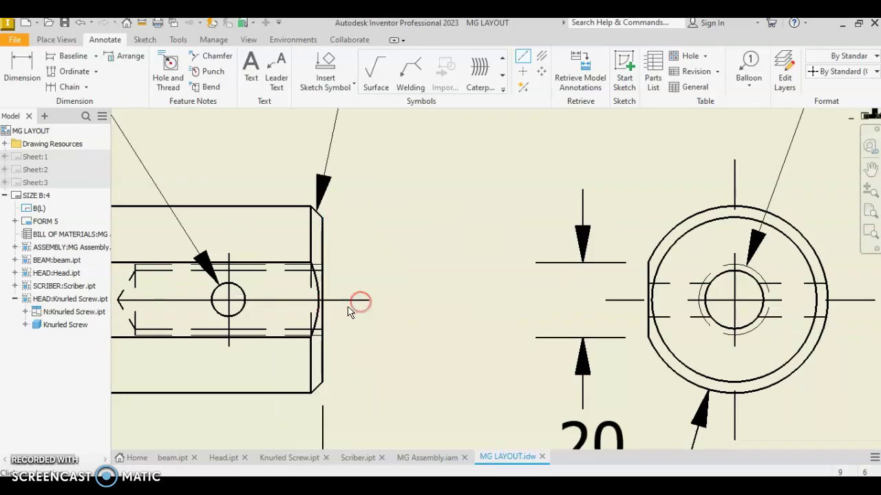
{"action": "scroll", "coordinate": [338, 313], "scroll_direction": "up", "scroll_amount": 3}
{"action": "scroll", "coordinate": [340, 317], "scroll_direction": "down", "scroll_amount": 4}
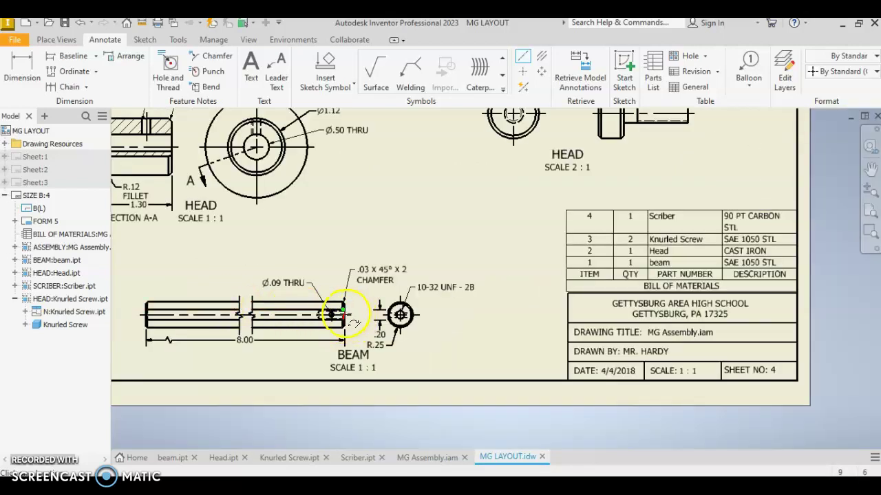
{"action": "scroll", "coordinate": [333, 315], "scroll_direction": "up", "scroll_amount": 2}
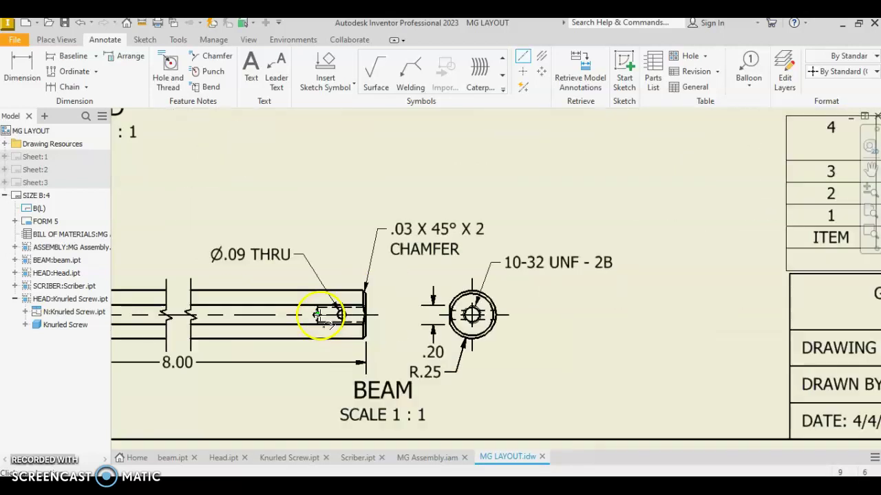
{"action": "scroll", "coordinate": [317, 315], "scroll_direction": "up", "scroll_amount": 3}
{"action": "scroll", "coordinate": [318, 316], "scroll_direction": "down", "scroll_amount": 3}
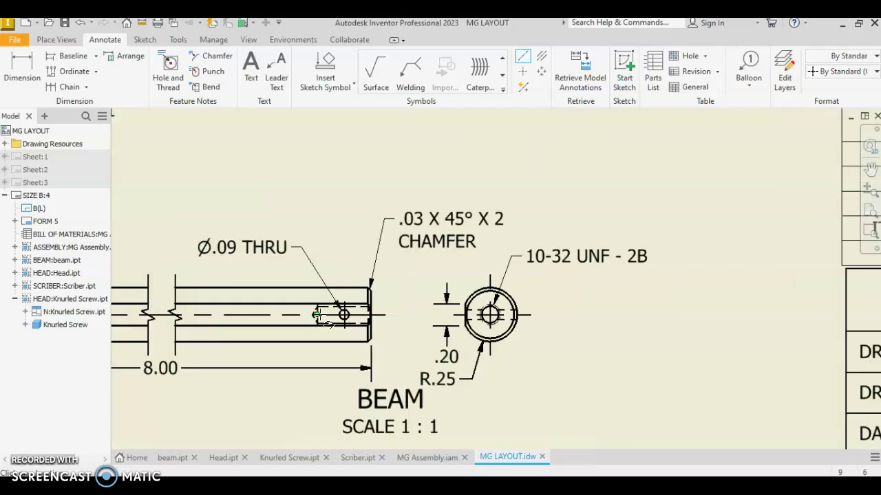
{"action": "scroll", "coordinate": [318, 315], "scroll_direction": "down", "scroll_amount": 2}
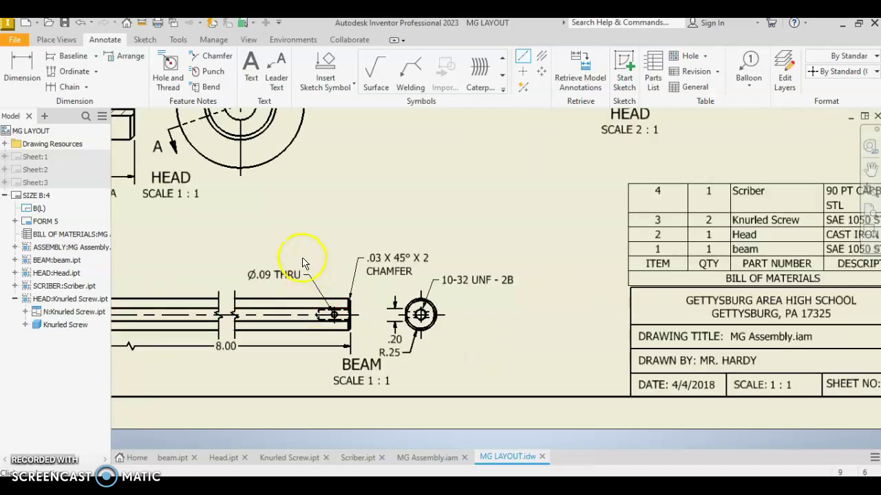
- Delete the vertical centerline crossing the groove in Section A-A
{"action": "middle_click_drag", "start_coordinate": [303, 247], "coordinate": [393, 291]}
{"action": "scroll", "coordinate": [279, 240], "scroll_direction": "up", "scroll_amount": 1}
{"action": "scroll", "coordinate": [283, 236], "scroll_direction": "down", "scroll_amount": 2}
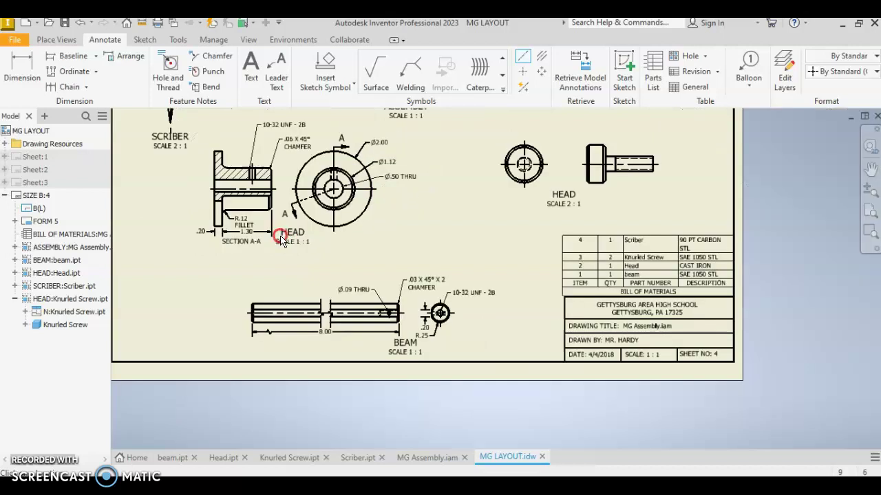
{"action": "scroll", "coordinate": [271, 246], "scroll_direction": "up", "scroll_amount": 4}
{"action": "scroll", "coordinate": [269, 249], "scroll_direction": "down", "scroll_amount": 2}
{"action": "scroll", "coordinate": [328, 197], "scroll_direction": "up", "scroll_amount": 1}
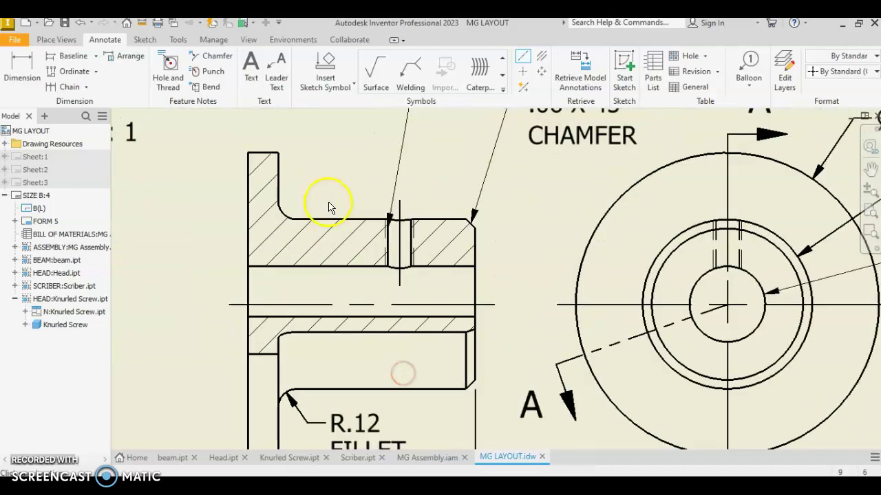
{"action": "scroll", "coordinate": [354, 255], "scroll_direction": "down", "scroll_amount": 3}
{"action": "scroll", "coordinate": [377, 262], "scroll_direction": "up", "scroll_amount": 5}
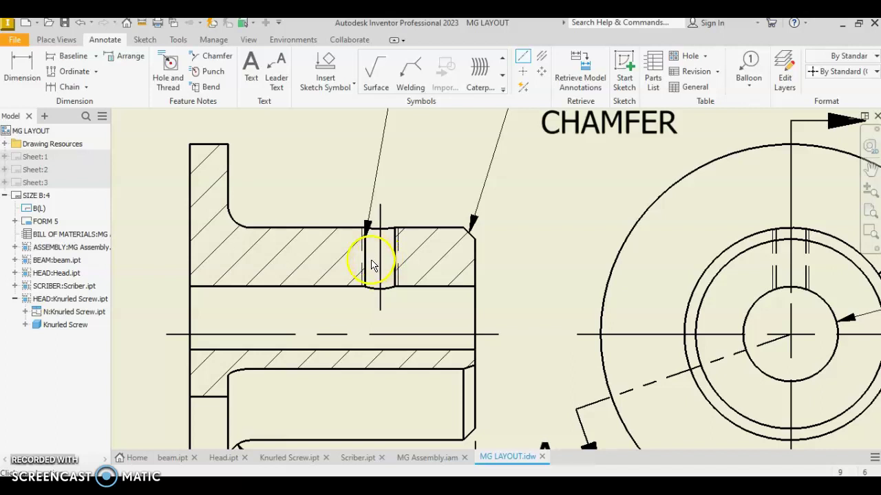
{"action": "left_click", "coordinate": [382, 250]}
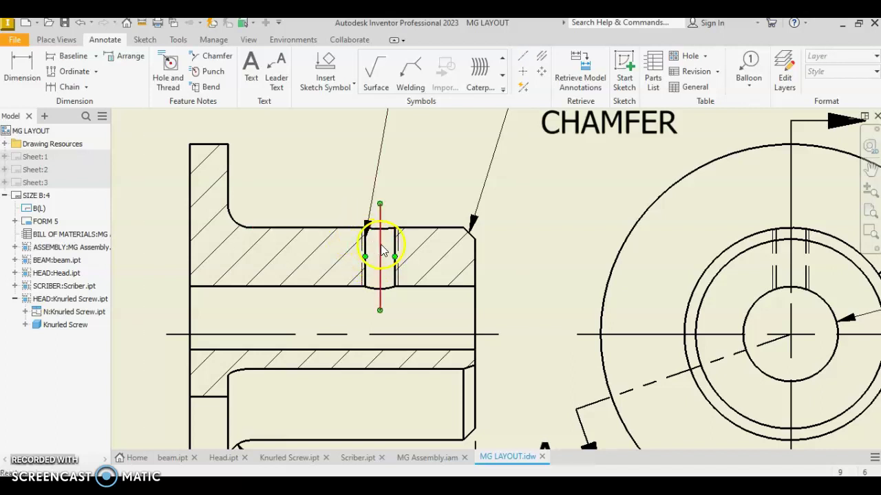
{"action": "key", "text": "Delete"}
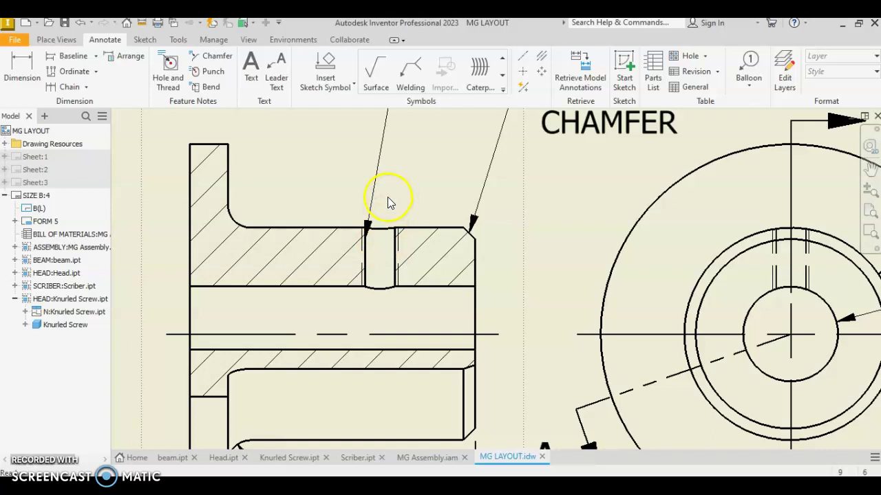
- Place a Centerline Bisector between the groove's left and right edges in Section A-A
{"action": "left_click", "coordinate": [542, 60]}
{"action": "scroll", "coordinate": [372, 255], "scroll_direction": "up", "scroll_amount": 3}
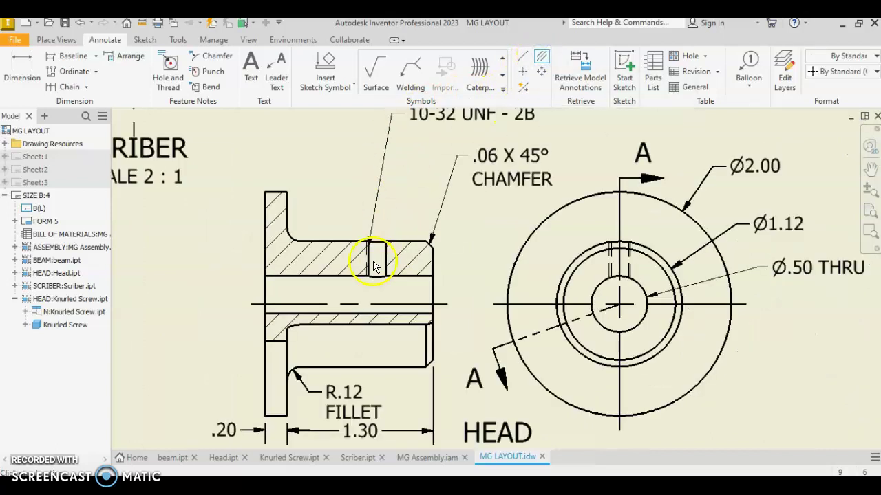
{"action": "scroll", "coordinate": [374, 267], "scroll_direction": "down", "scroll_amount": 5}
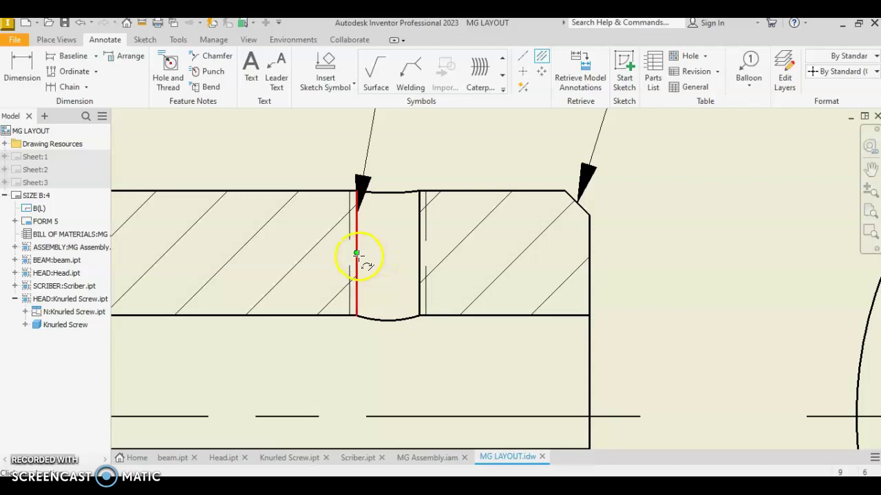
{"action": "left_click", "coordinate": [357, 255]}
{"action": "left_click", "coordinate": [417, 252]}
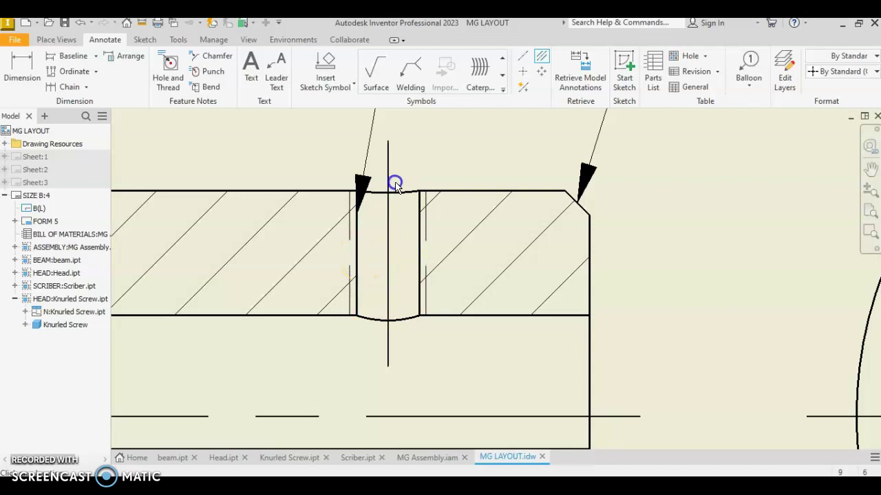
- Zoom out and bring up MARKING GAGE SAMPLE.pdf in Chrome for comparison
{"action": "scroll", "coordinate": [387, 299], "scroll_direction": "up", "scroll_amount": 5}
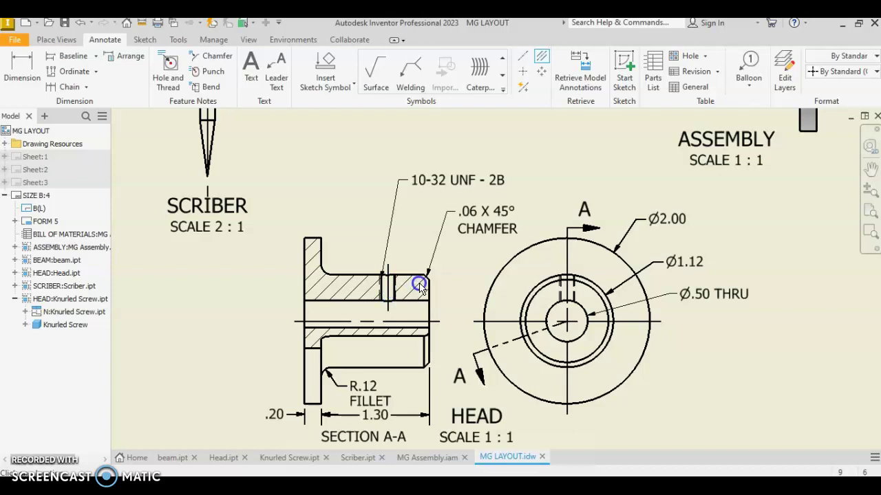
{"action": "middle_click_drag", "start_coordinate": [445, 255], "coordinate": [418, 238]}
{"action": "scroll", "coordinate": [417, 238], "scroll_direction": "up", "scroll_amount": 5}
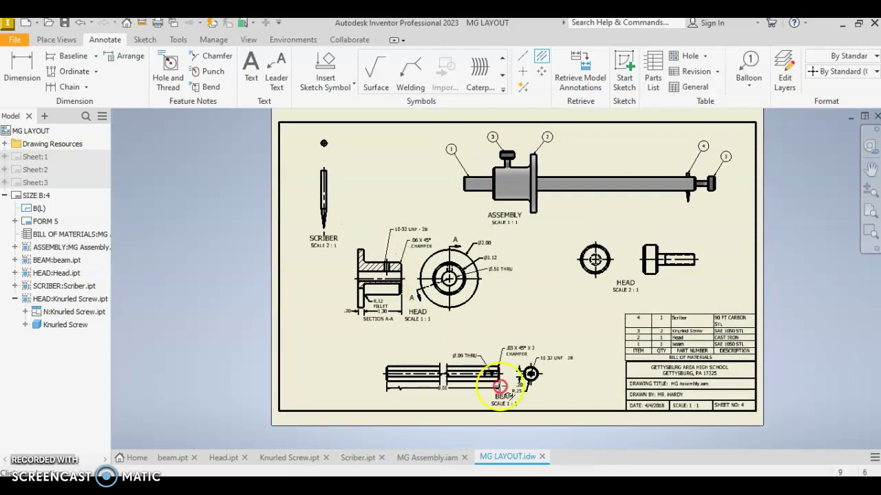
{"action": "left_click", "coordinate": [481, 364]}
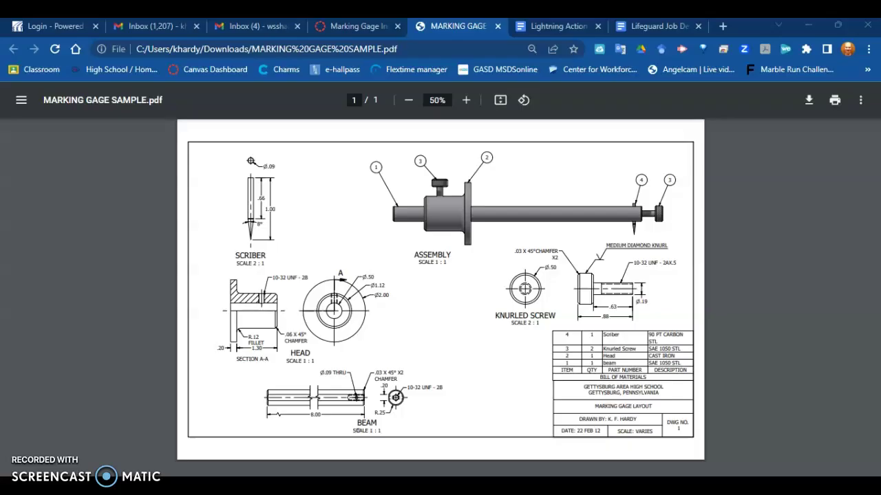